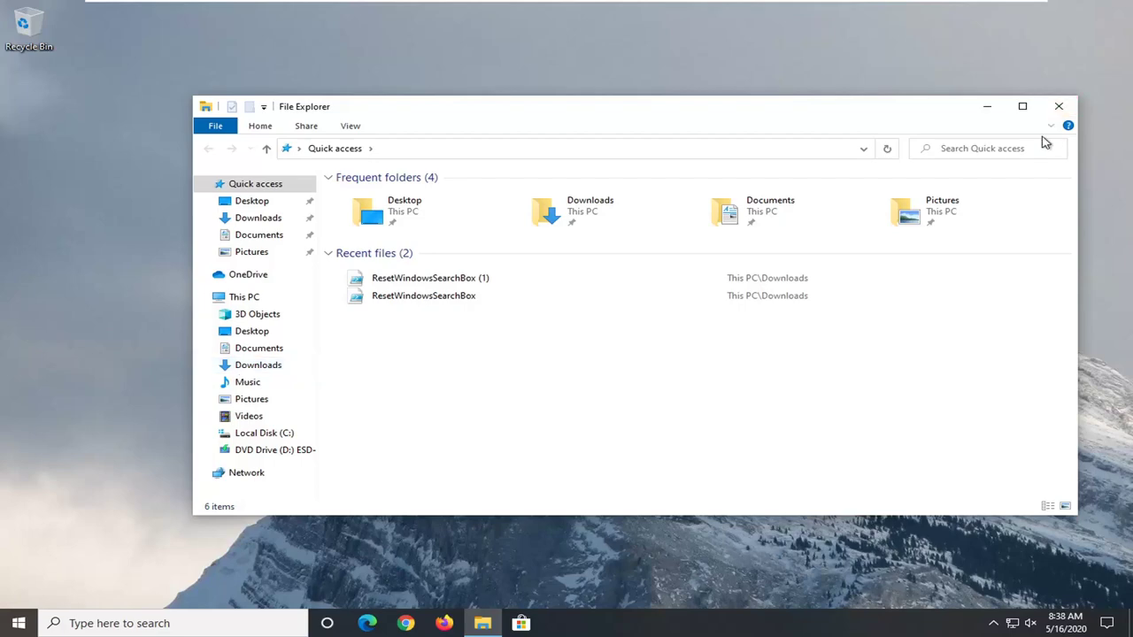
- Close the File Explorer window, search Windows for "apps and features" and open the Apps & features settings
click(1067, 108)
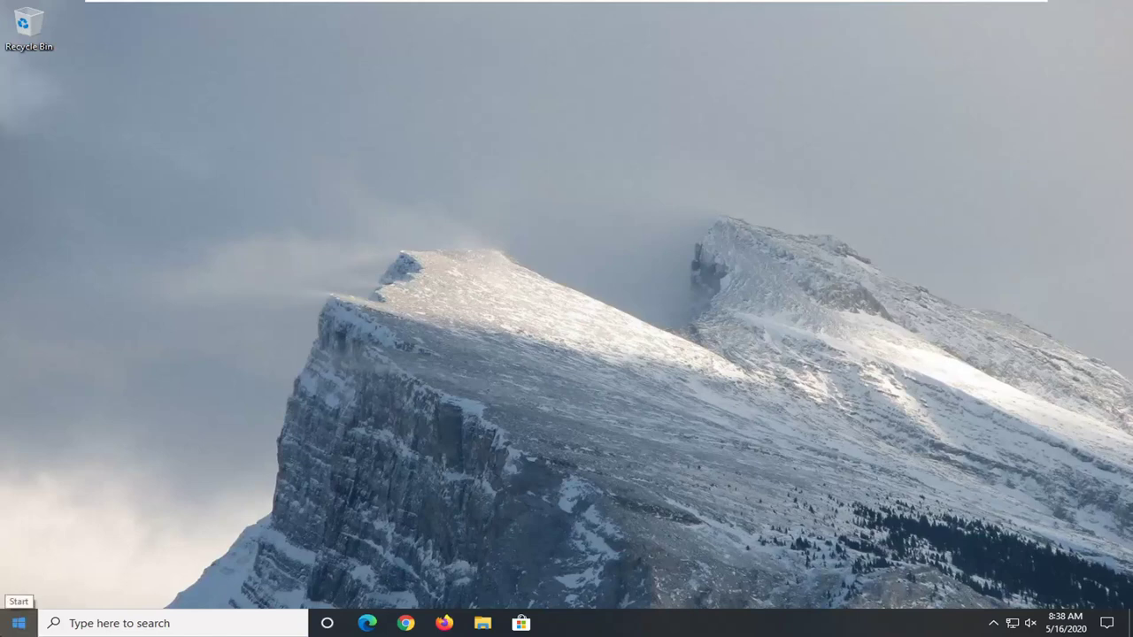
click(18, 623)
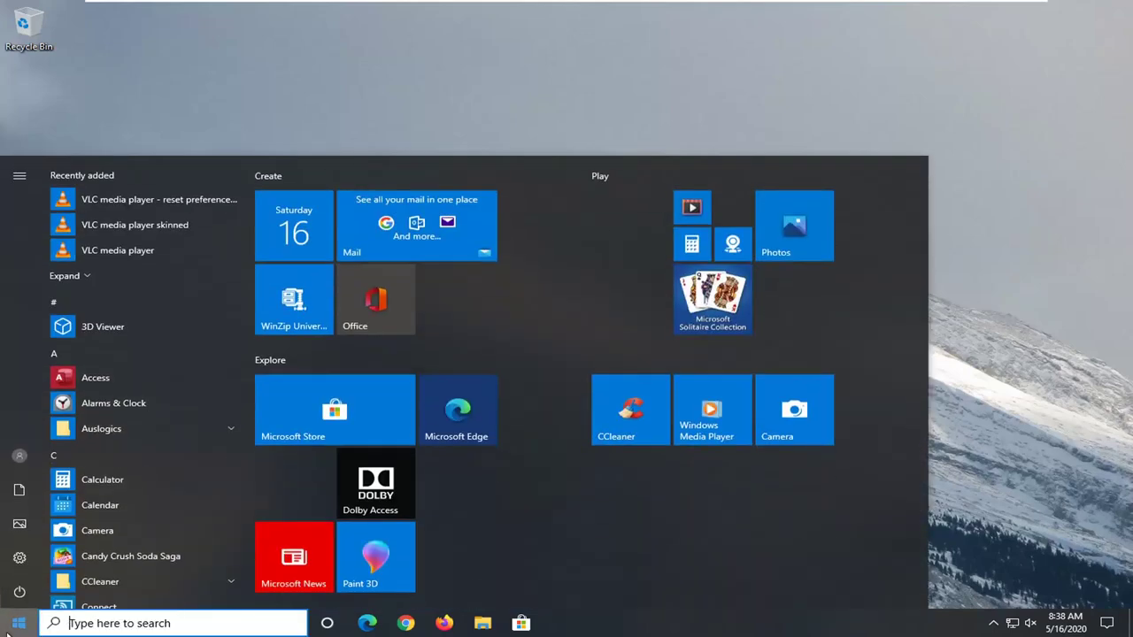
text(app)
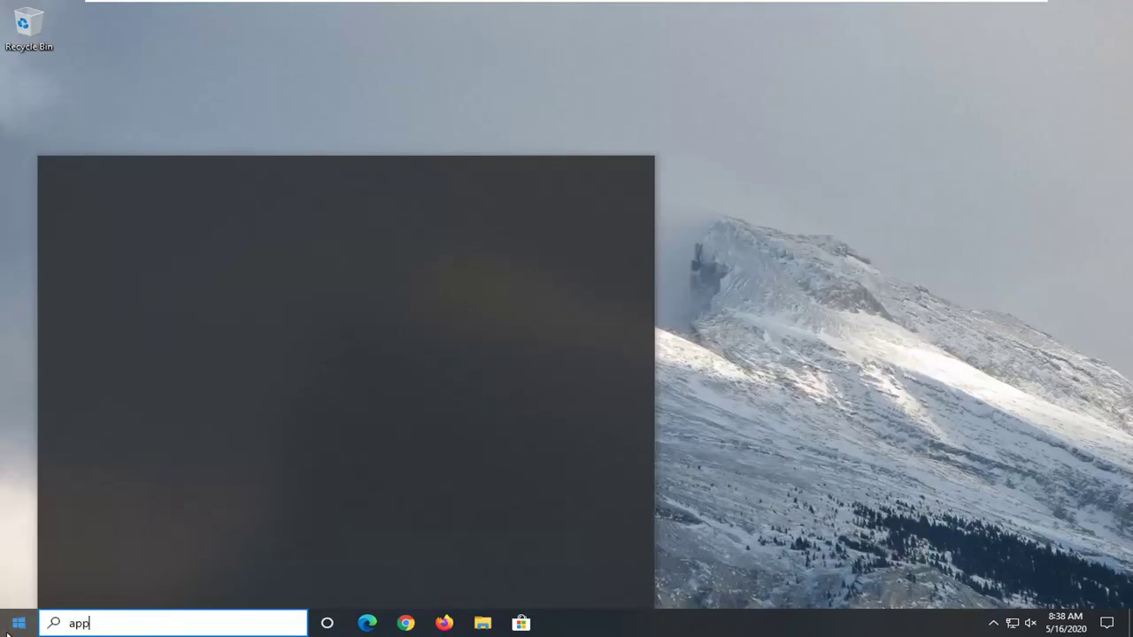
text(s and features)
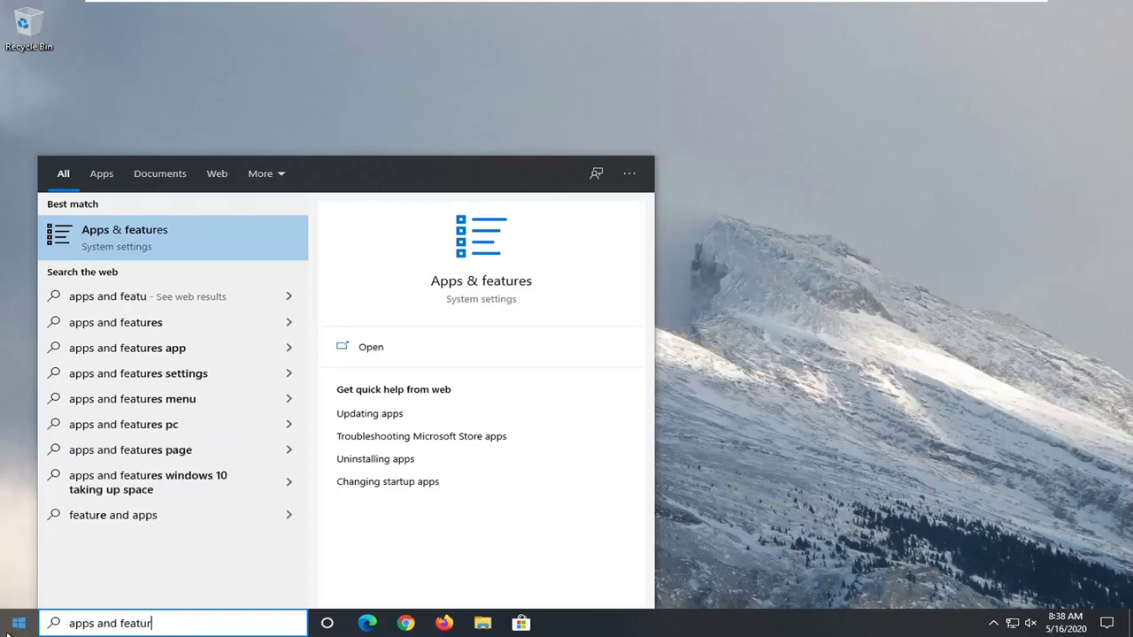
click(157, 244)
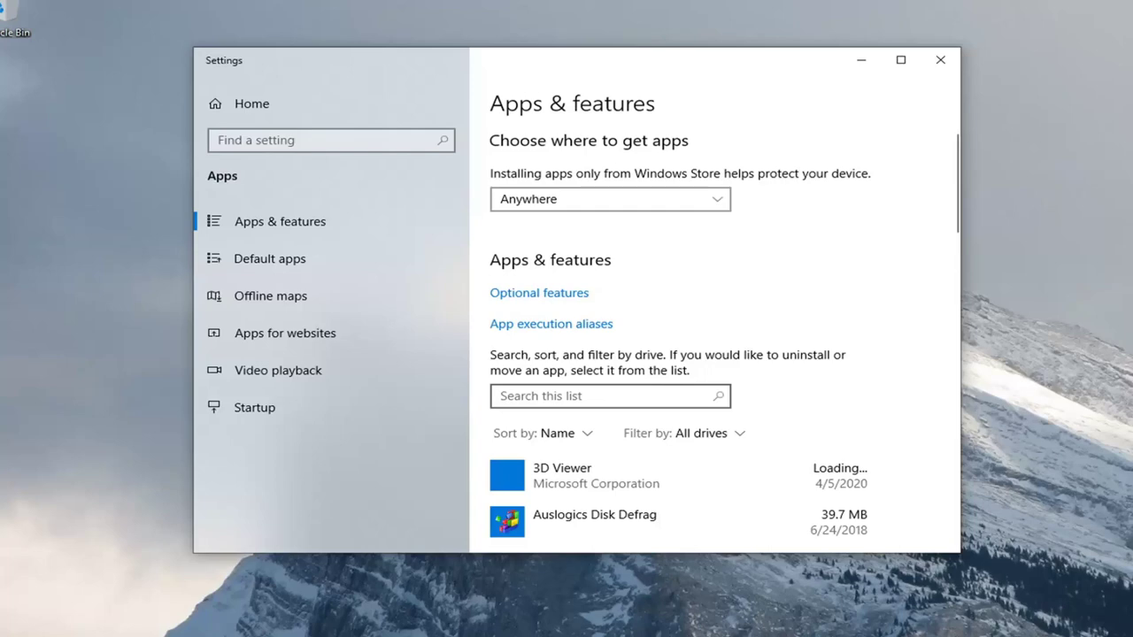
- Filter the installed apps list by "photos" and open the advanced options of Microsoft Photos
text(photos)
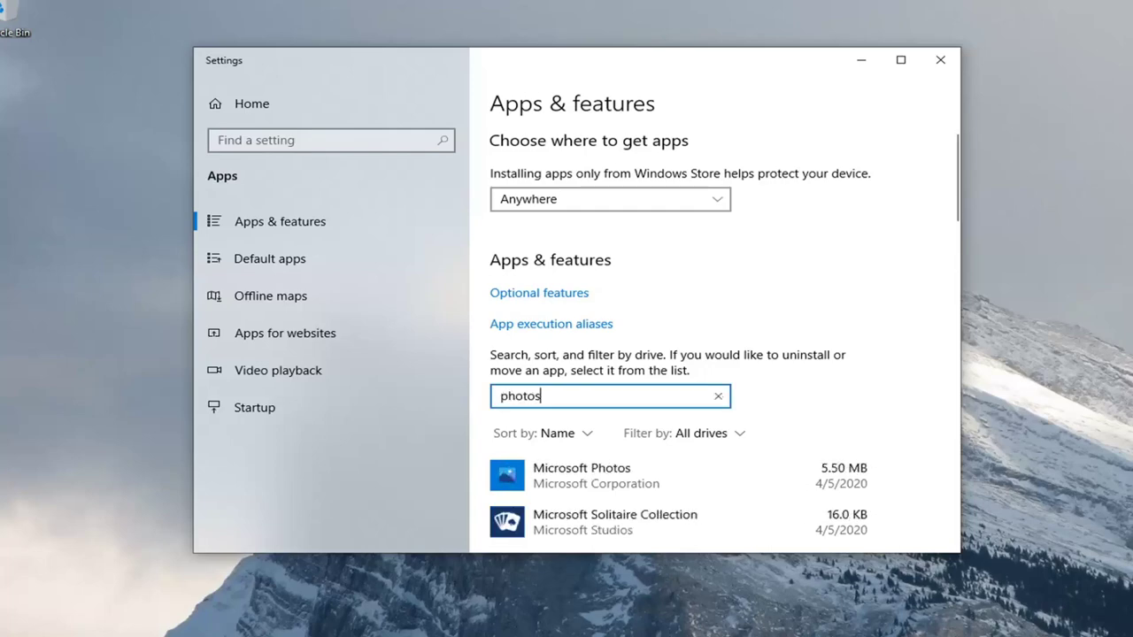
click(598, 482)
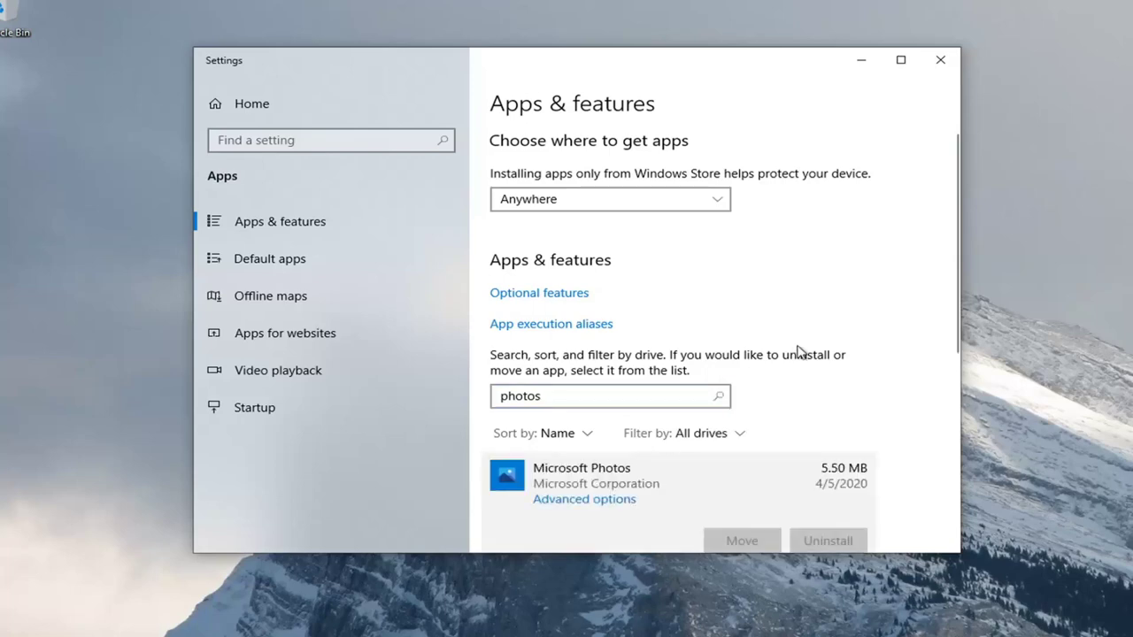
scroll(799, 354, down, 3)
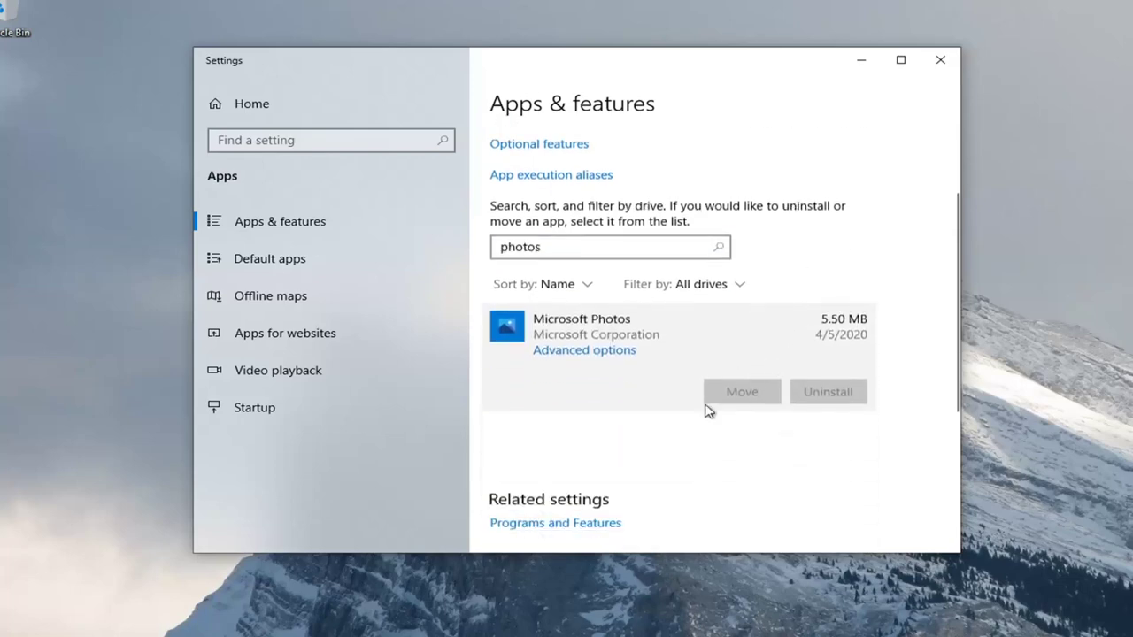
click(609, 352)
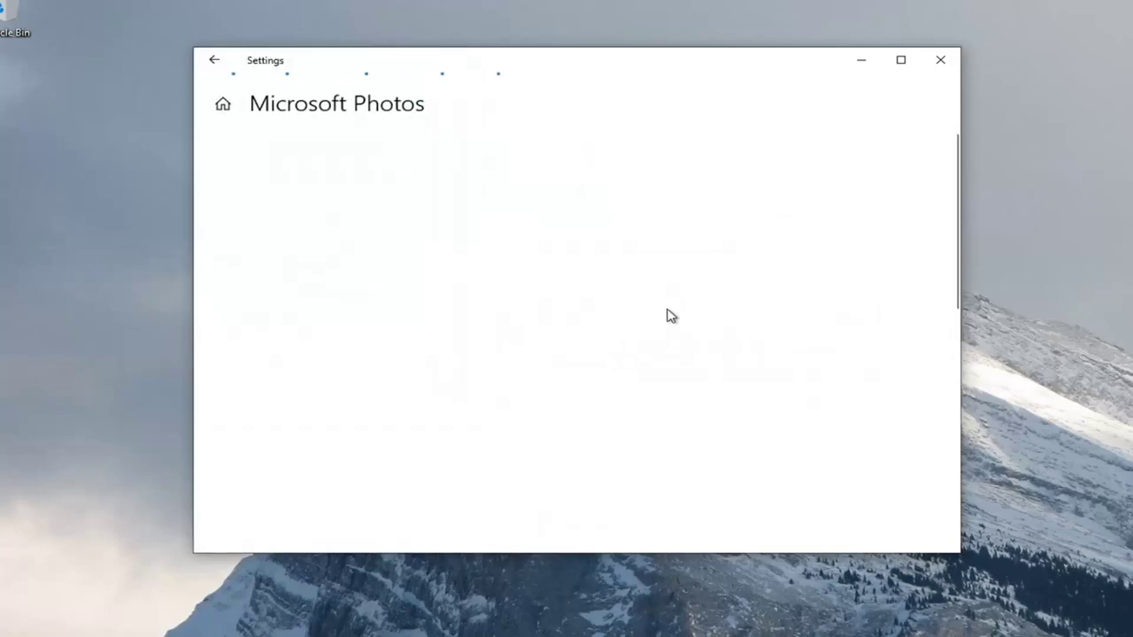
- Repair the Microsoft Photos app from its advanced options
scroll(581, 302, down, 3)
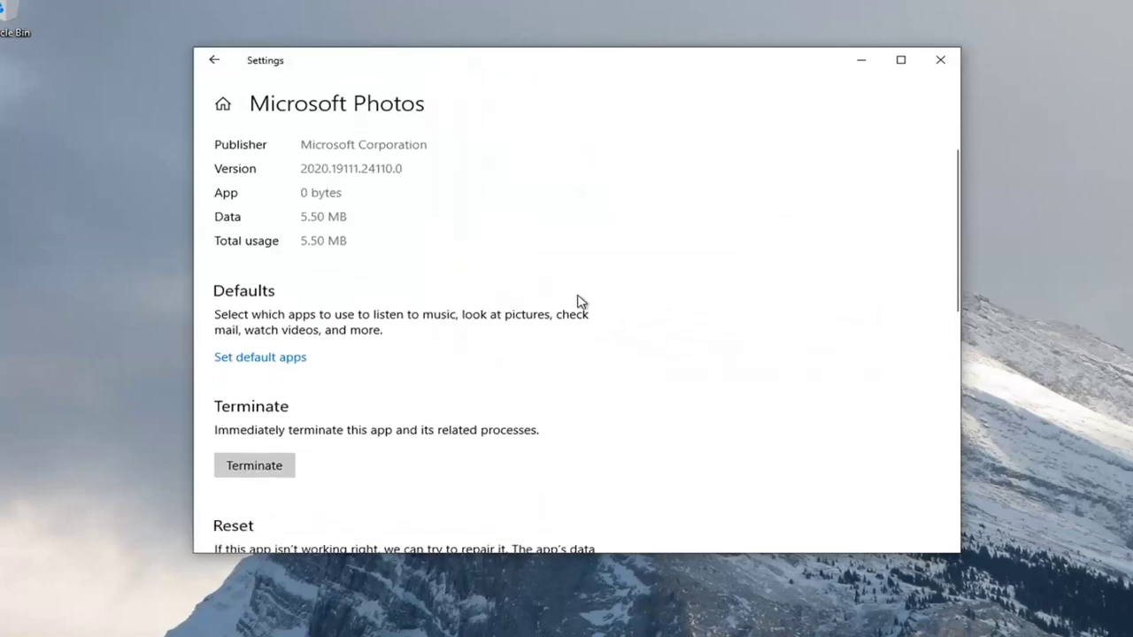
scroll(579, 303, down, 5)
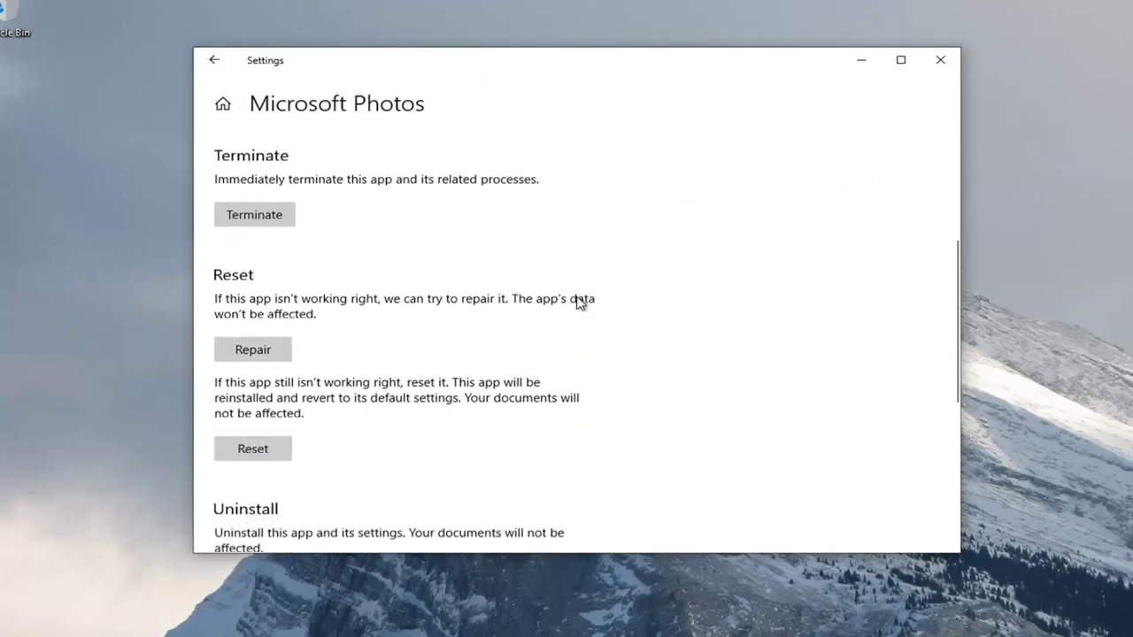
scroll(580, 303, up, 3)
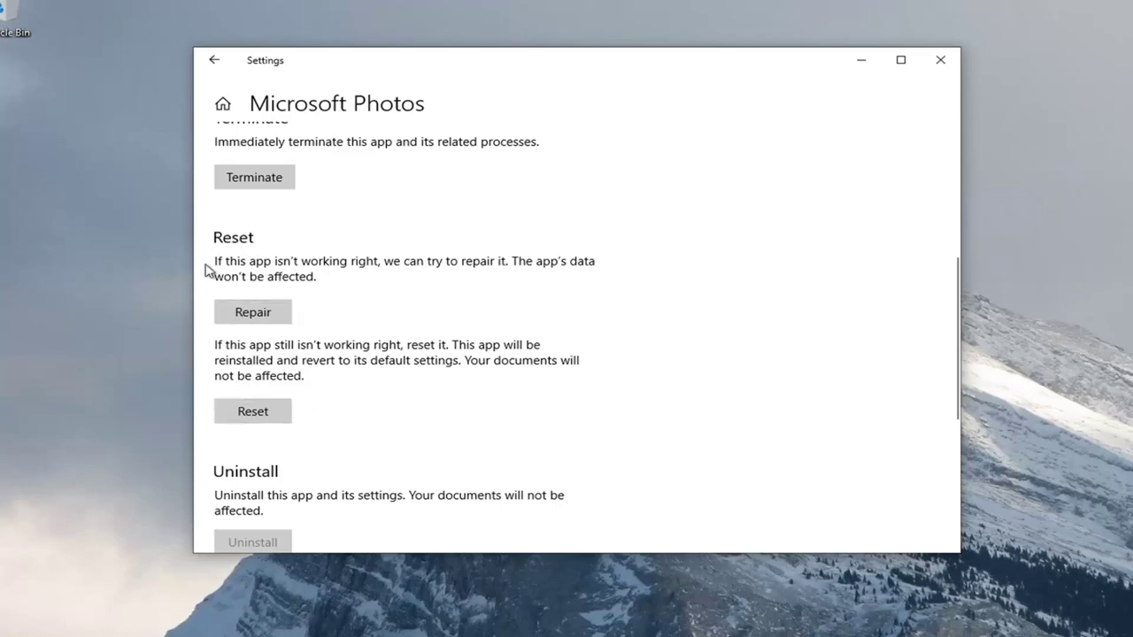
click(256, 314)
scroll(258, 317, down, 2)
scroll(274, 425, up, 2)
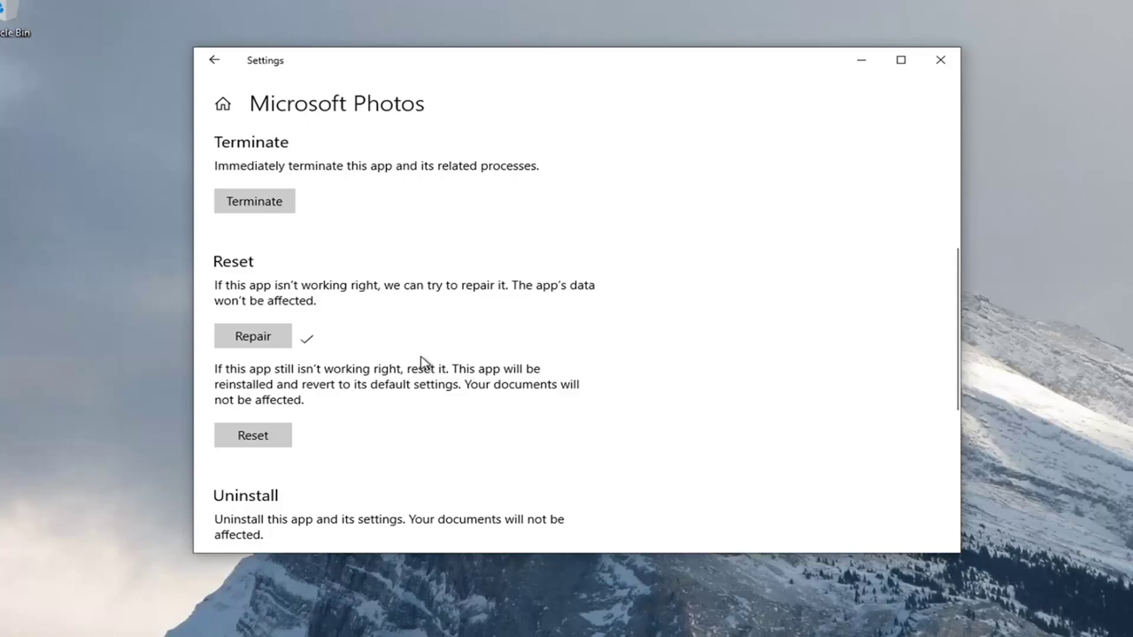
- Reset the Microsoft Photos app and confirm the permanent deletion of its data
scroll(422, 363, down, 3)
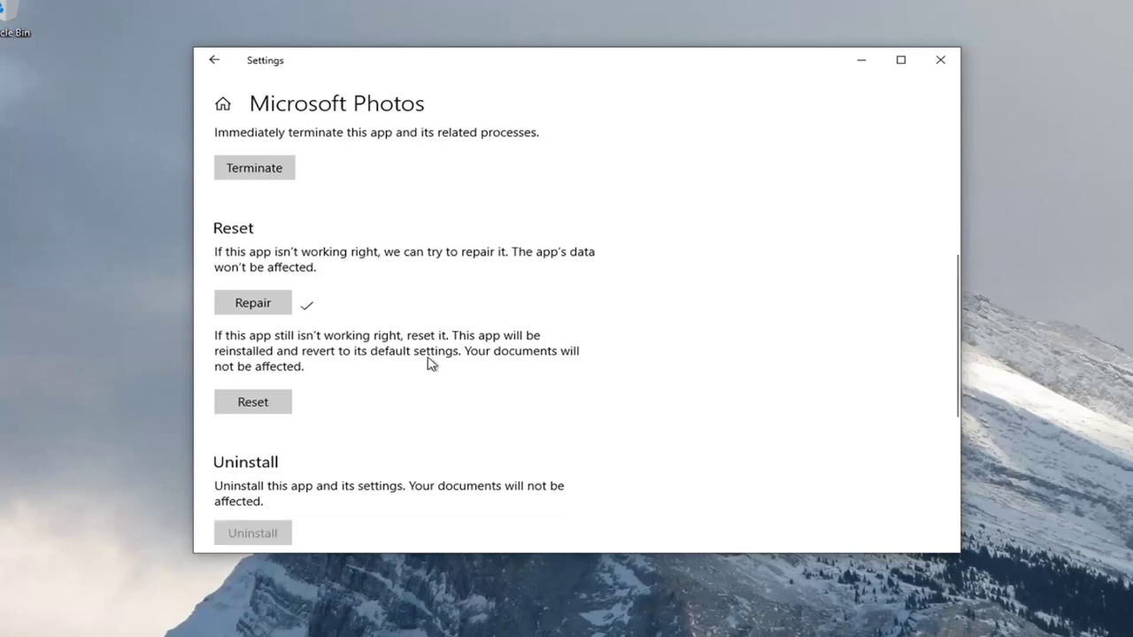
scroll(397, 387, up, 3)
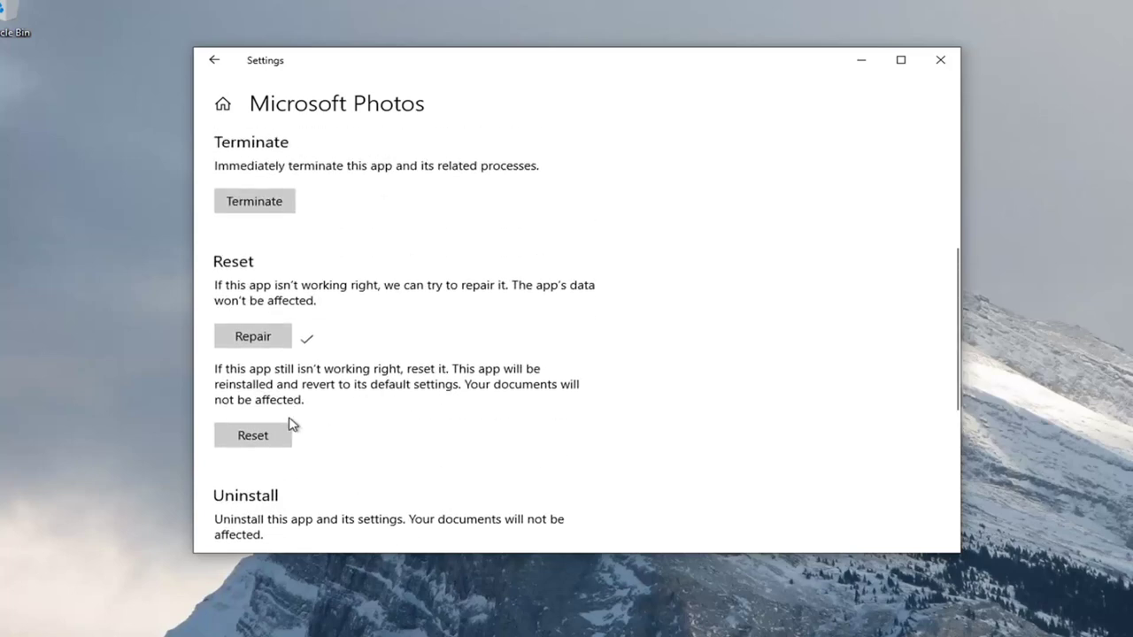
click(269, 437)
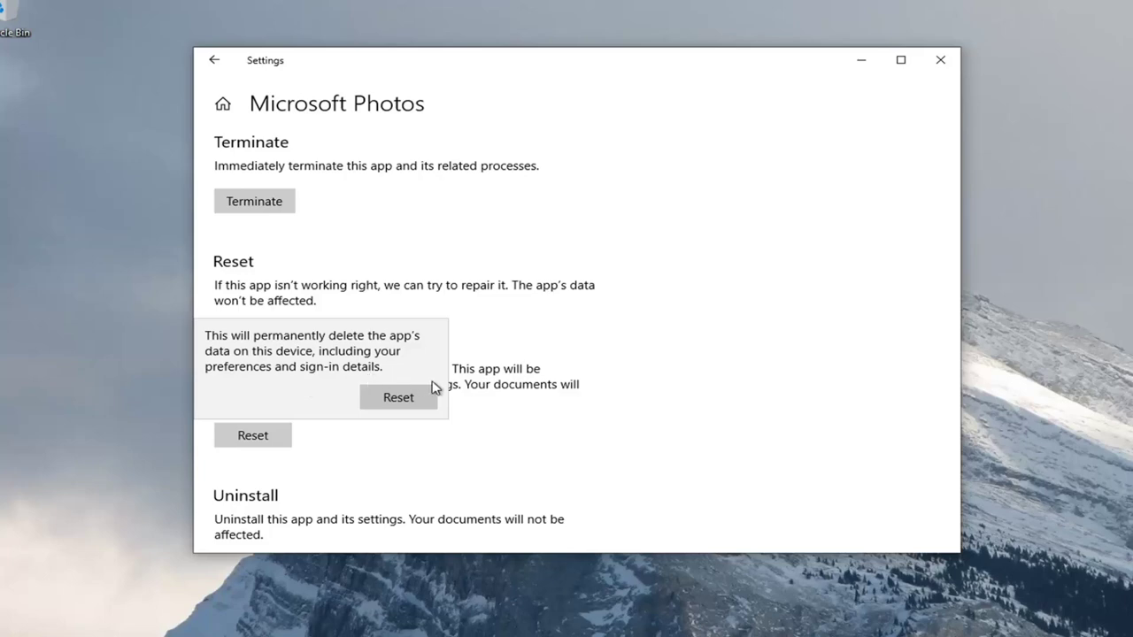
click(398, 398)
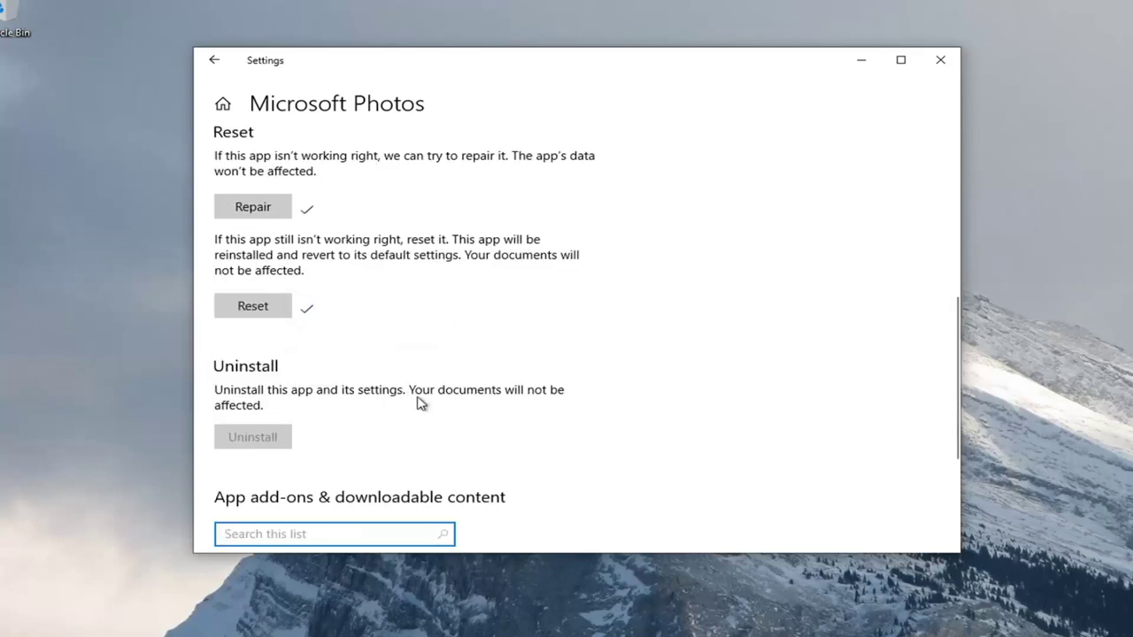
scroll(390, 401, up, 3)
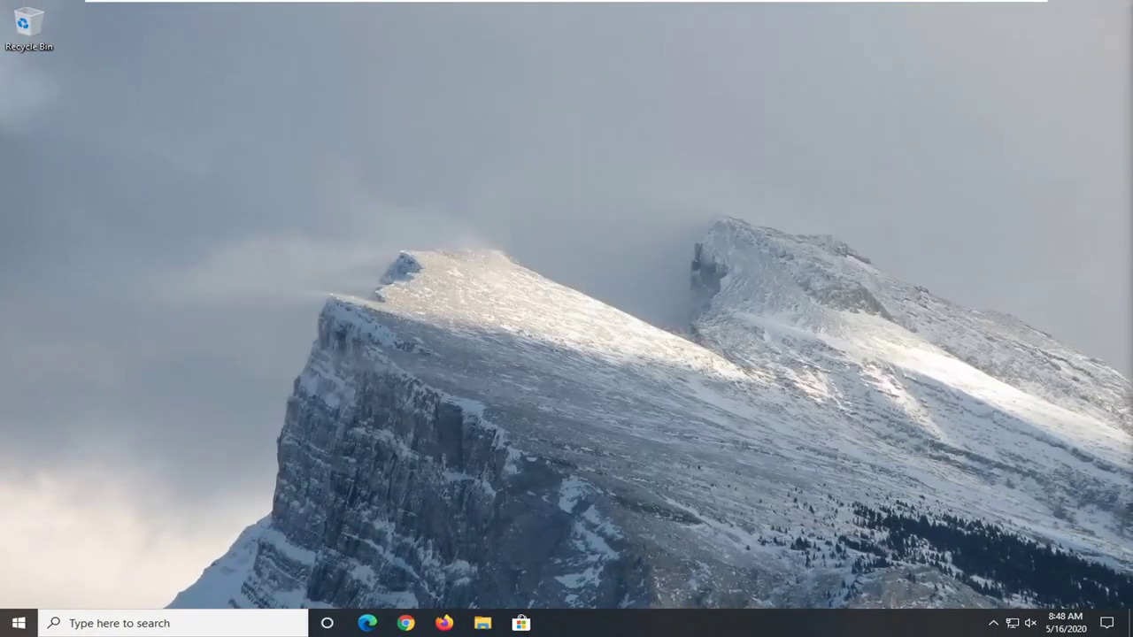
- Search Windows for the Troubleshoot settings and open them
click(19, 624)
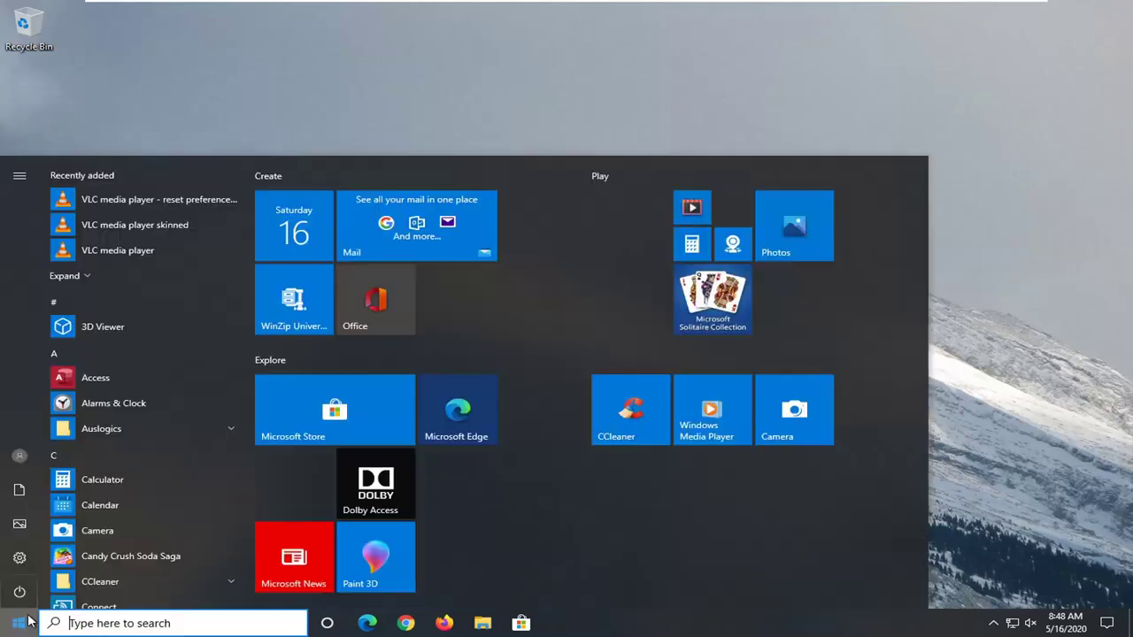
text(trbou)
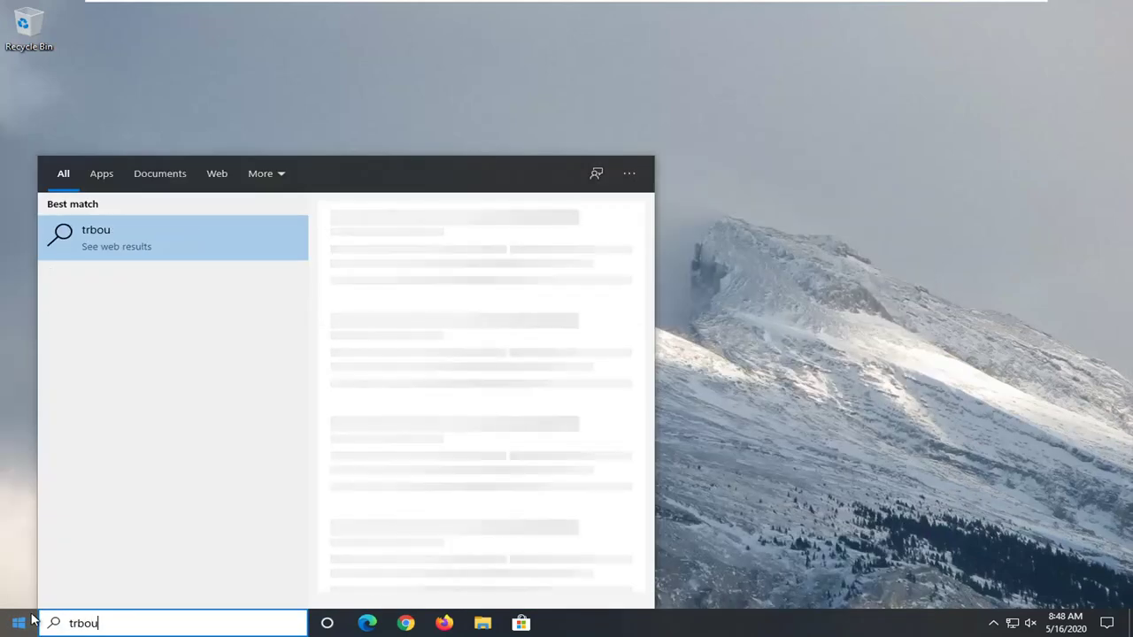
key(BackSpace)
key(BackSpace)
text(ob)
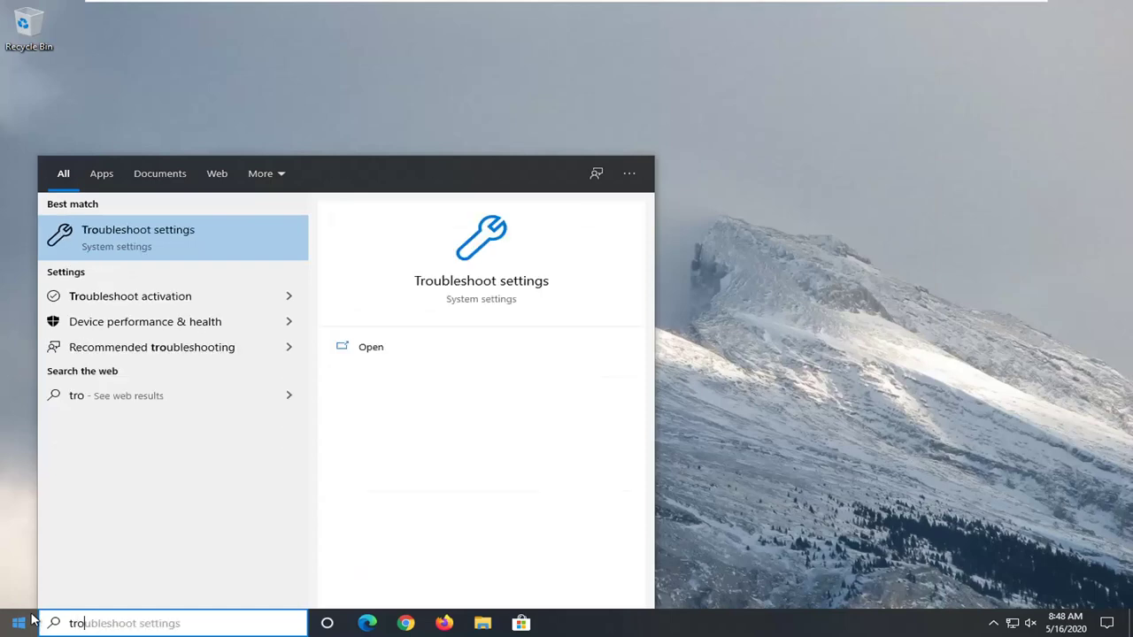
click(141, 238)
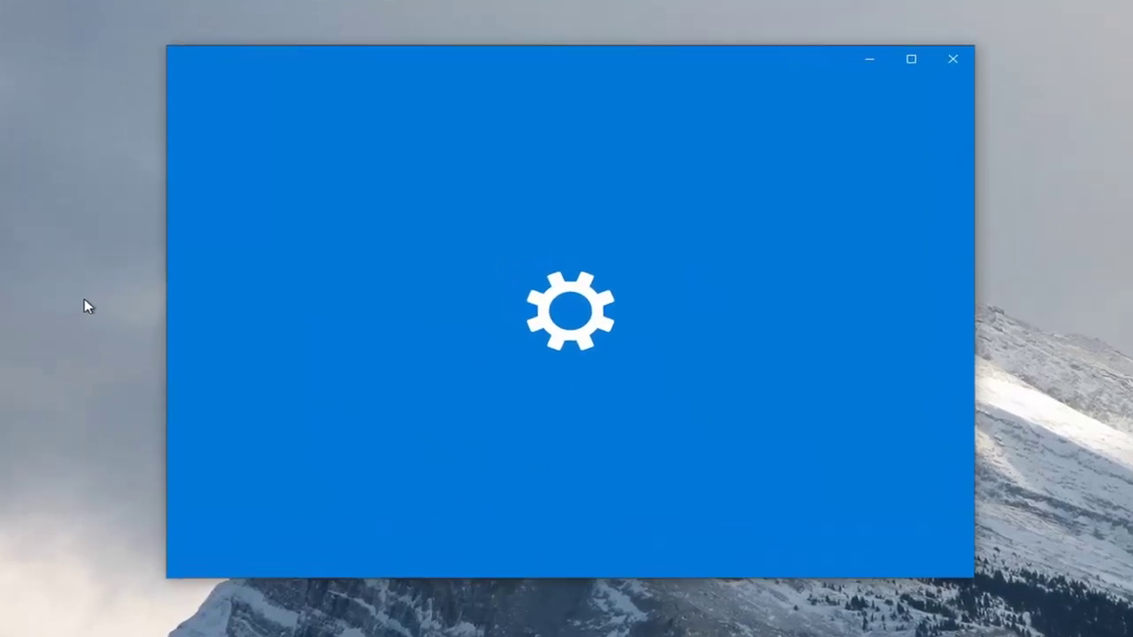
- Run the Windows Update troubleshooter, then close both the troubleshooter and the Settings window
scroll(742, 379, down, 5)
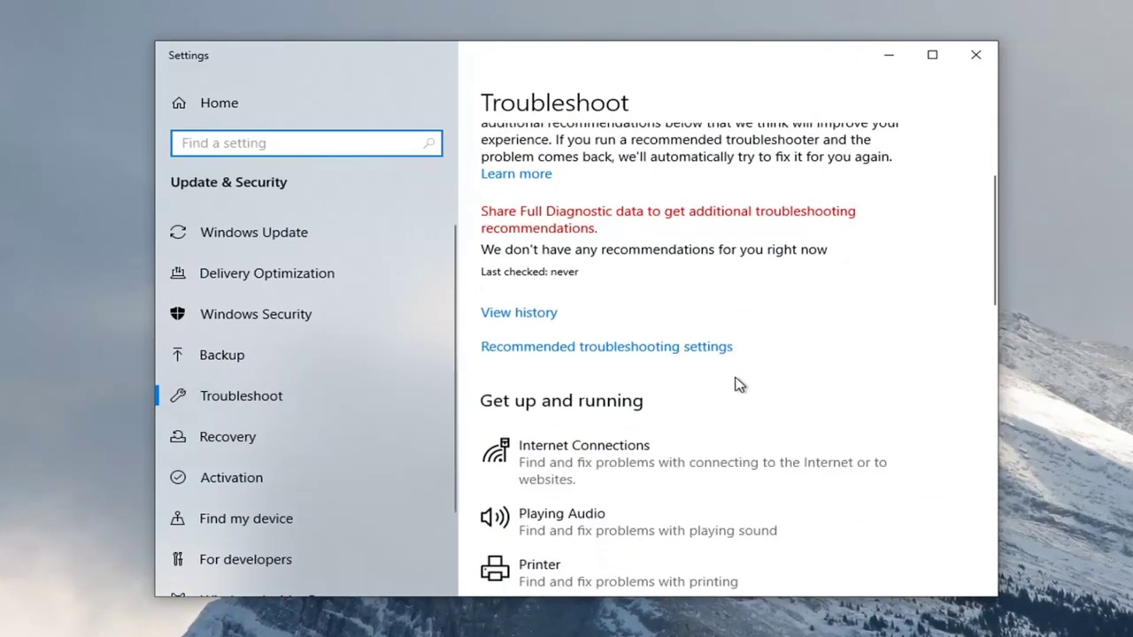
scroll(566, 379, down, 2)
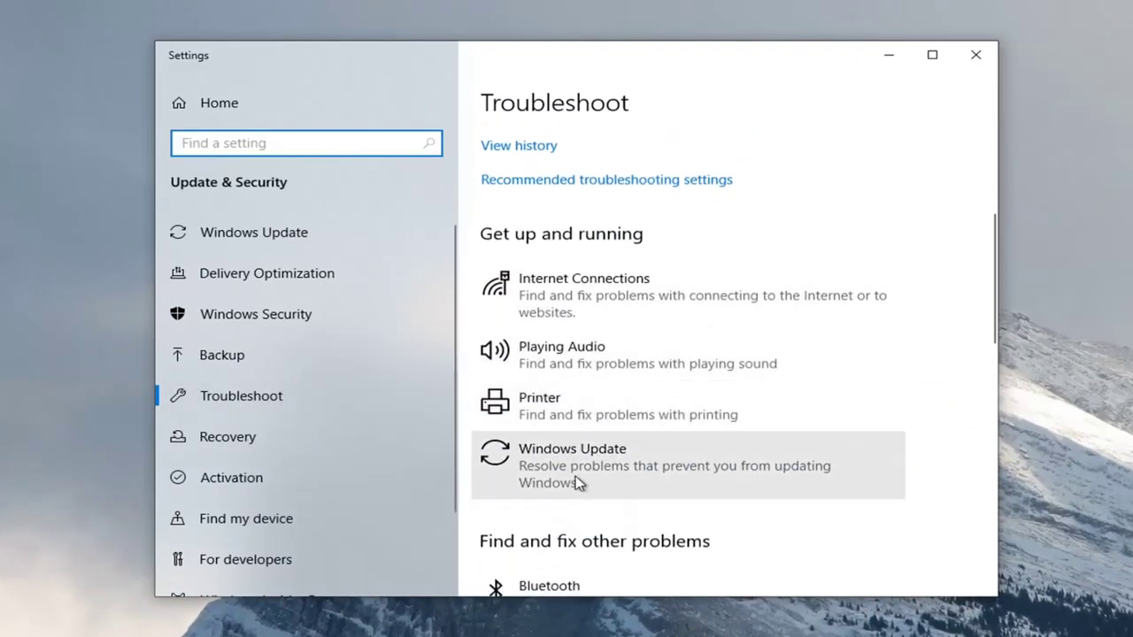
click(701, 476)
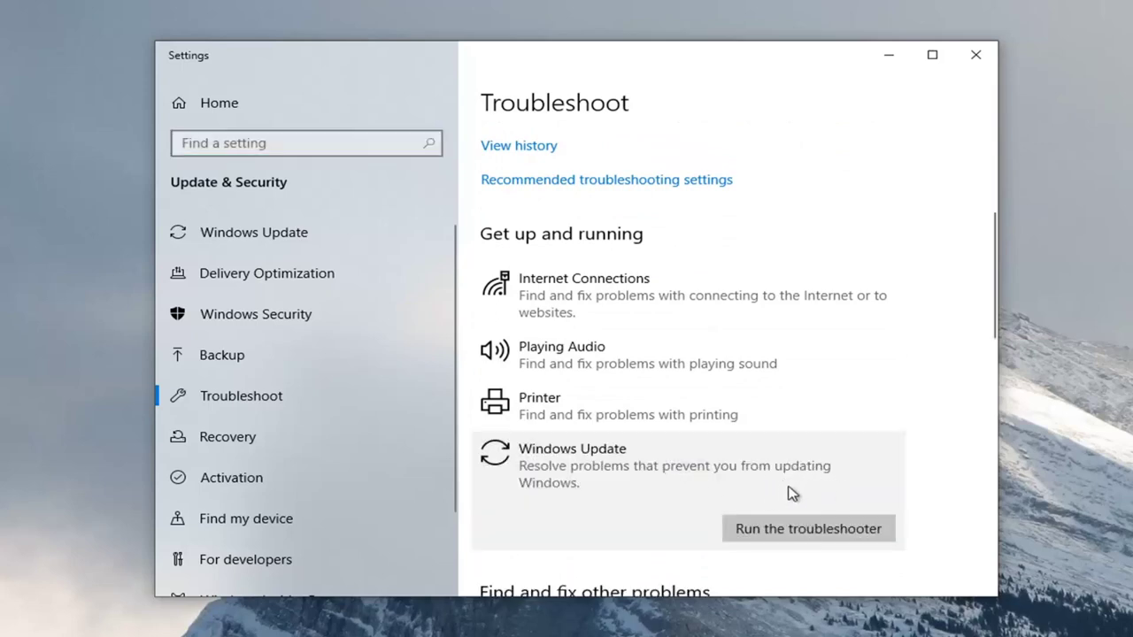
click(807, 536)
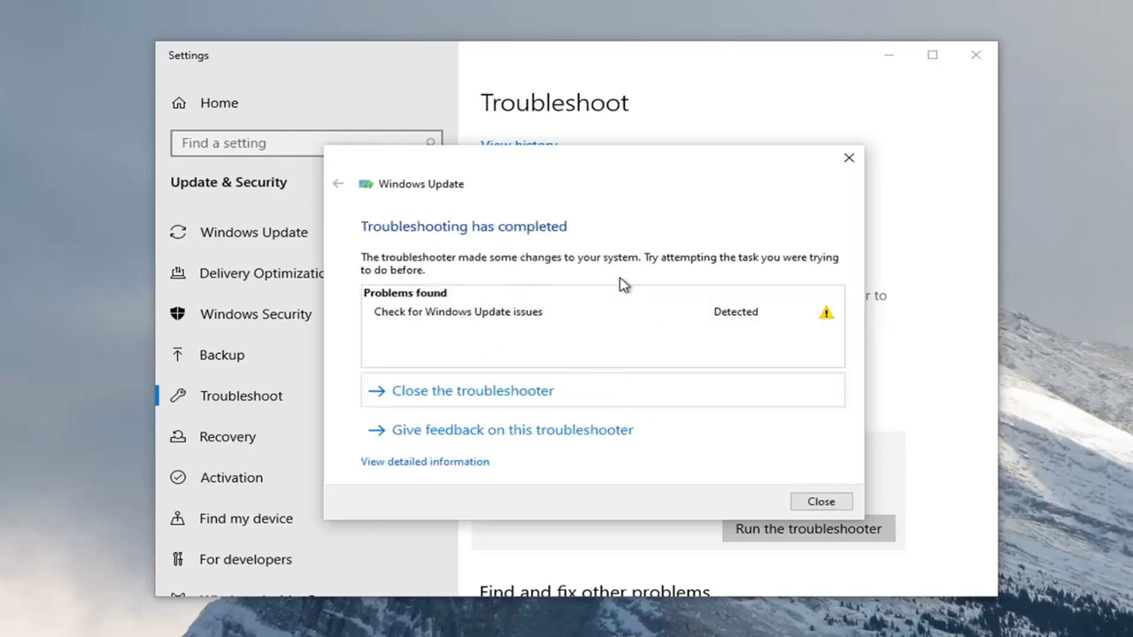
click(808, 505)
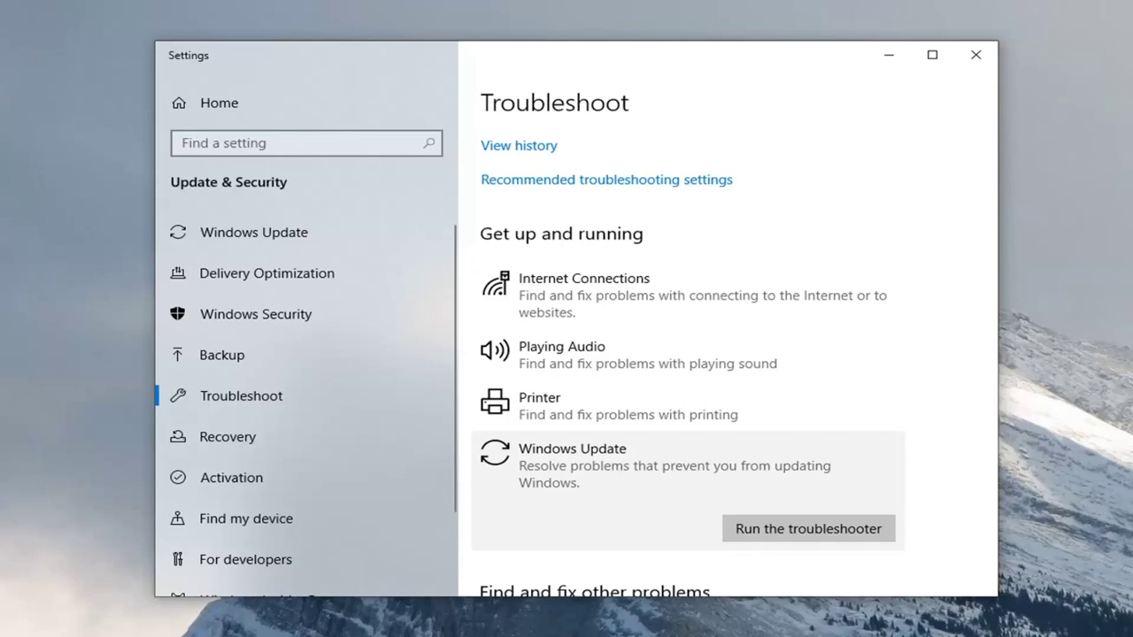
click(974, 55)
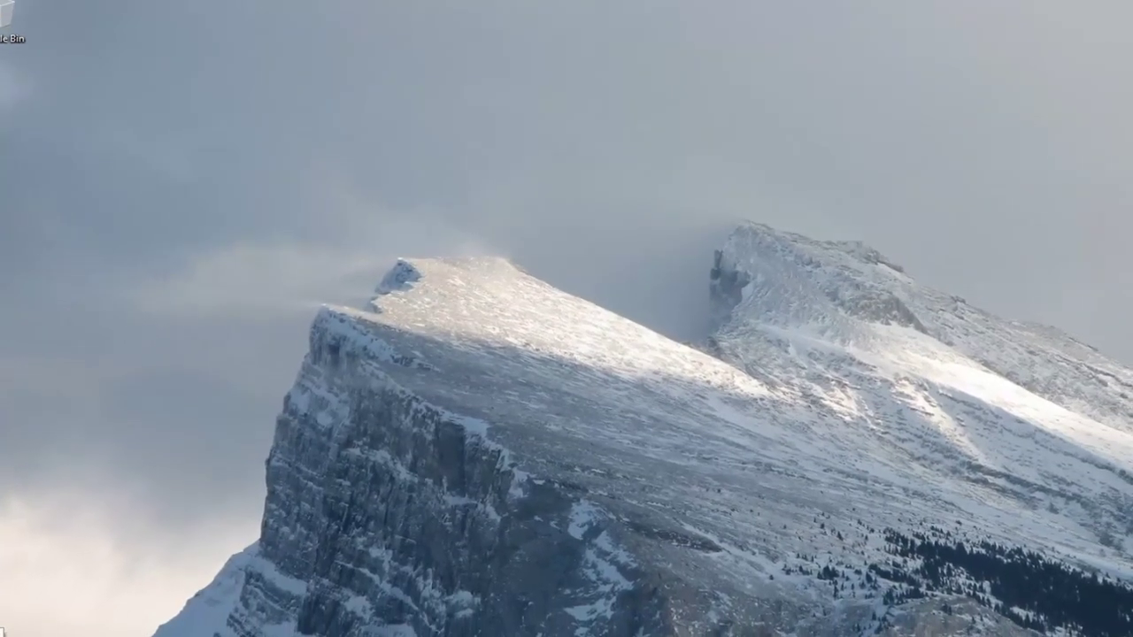
- Search Windows for "cmd" and open Command Prompt as administrator, allowing it to make changes to the device
click(19, 623)
text(d)
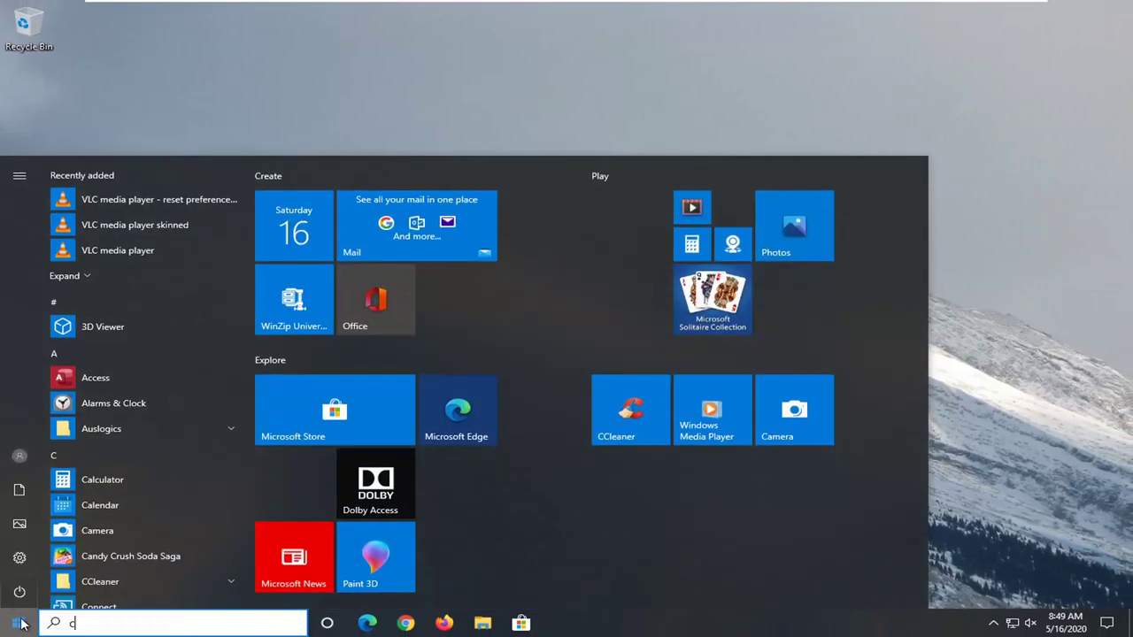
text(md)
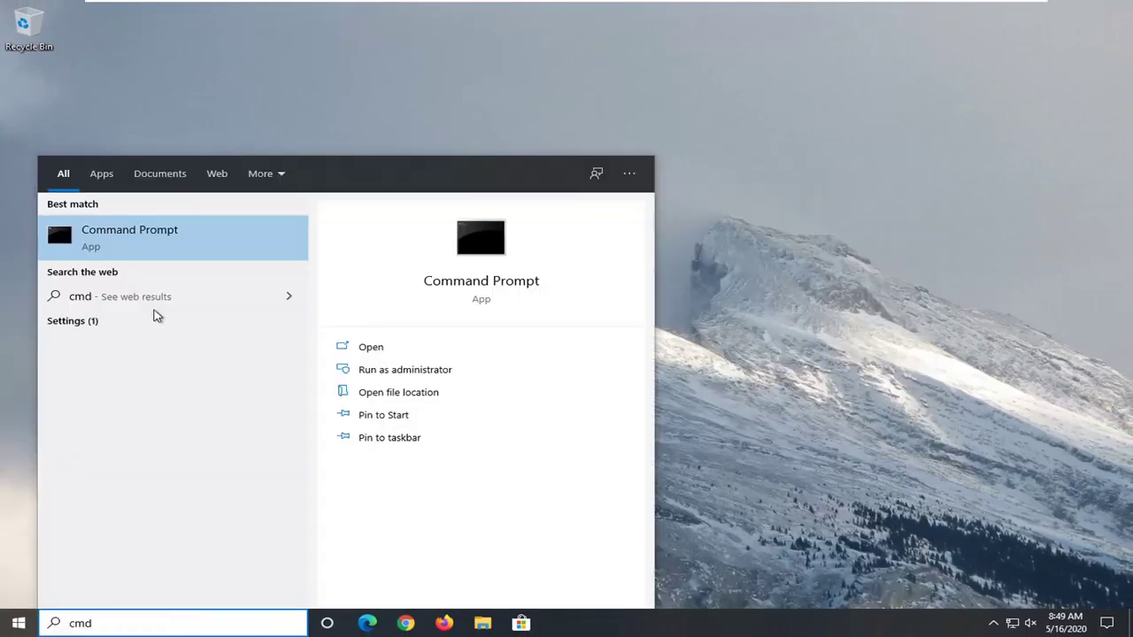
right_click(148, 240)
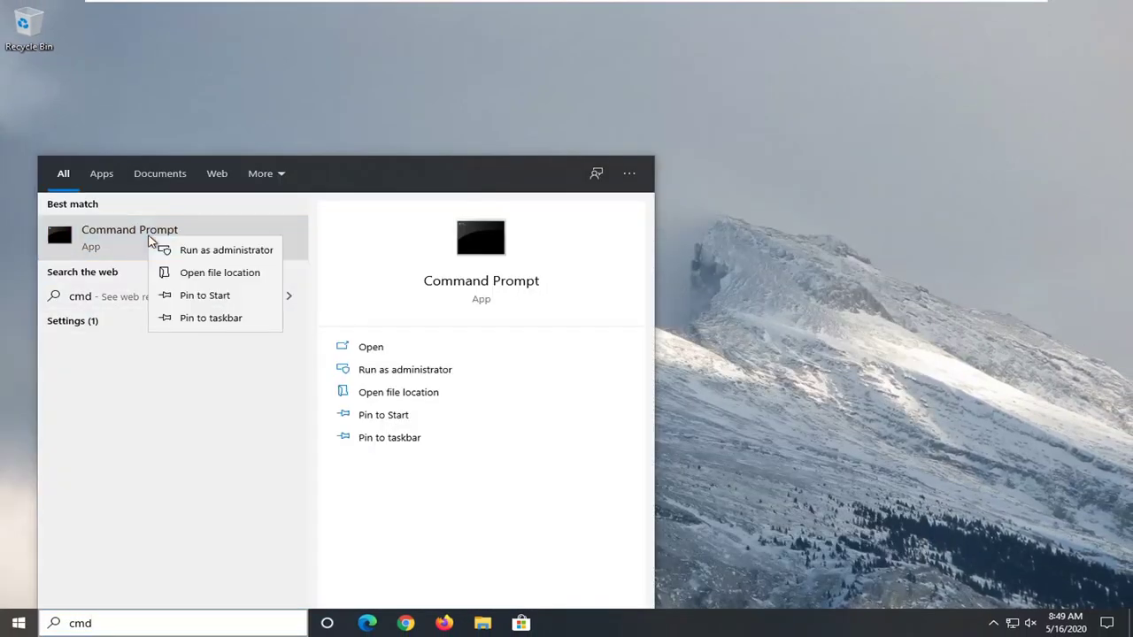
click(192, 250)
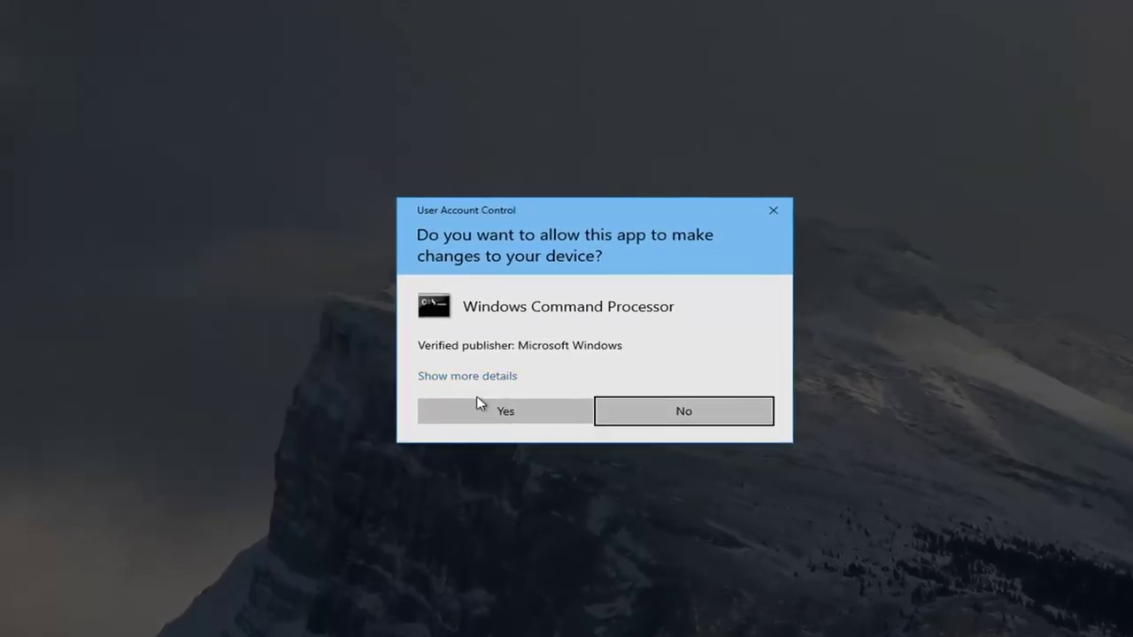
click(487, 414)
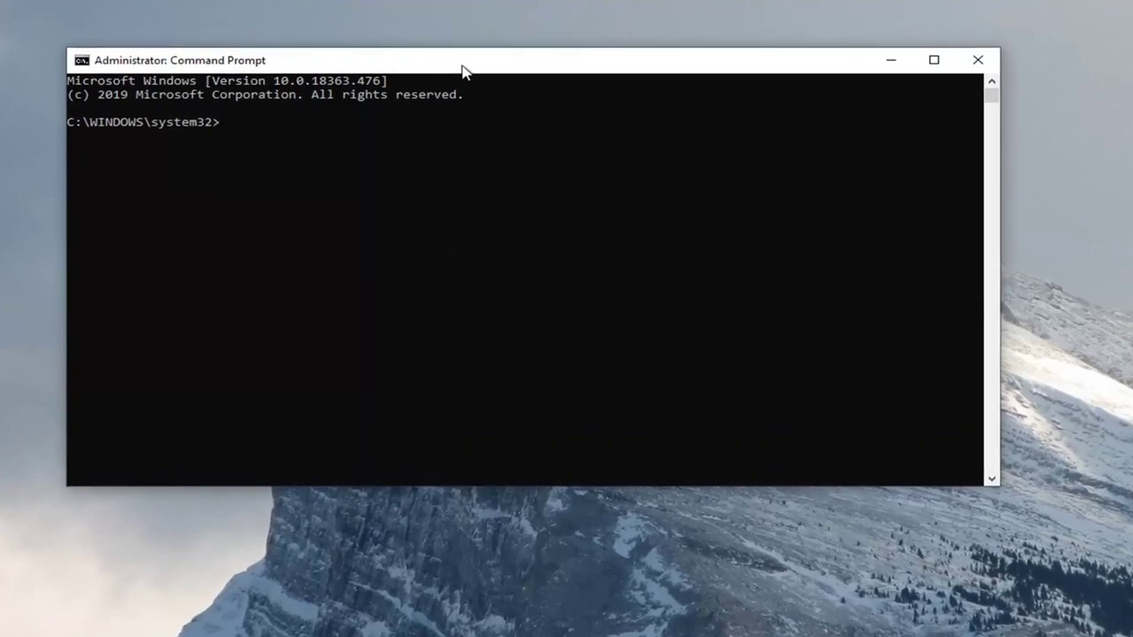
- Run a system file scan with the command "sfc /scannow" in the elevated Command Prompt
drag(462, 71, 493, 79)
text(sfc)
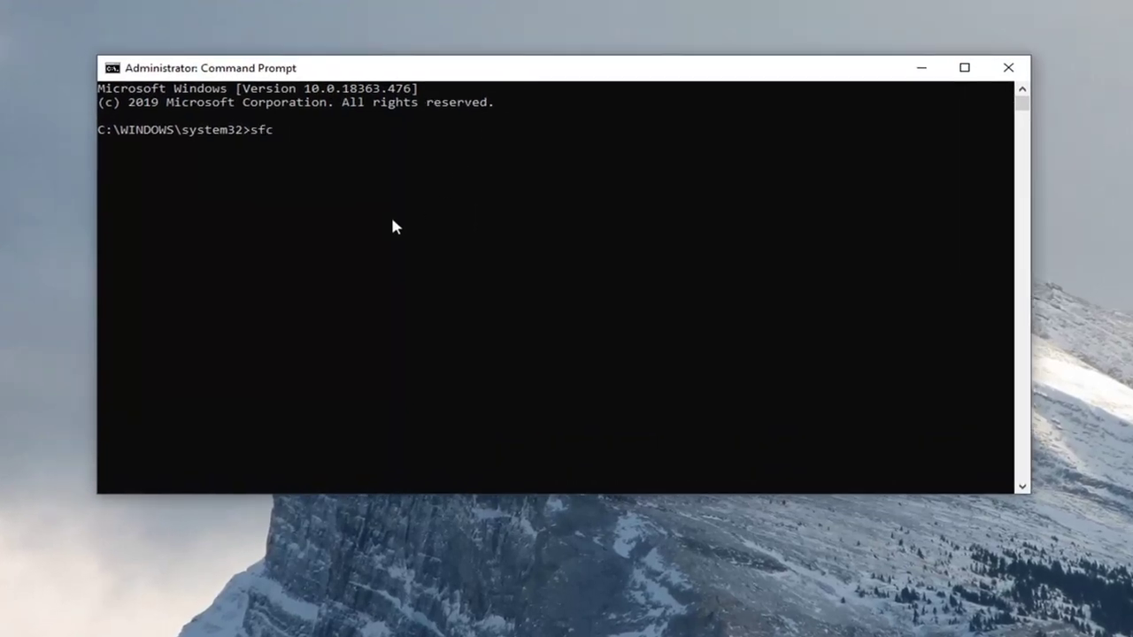
text( /scannow)
key(Return)
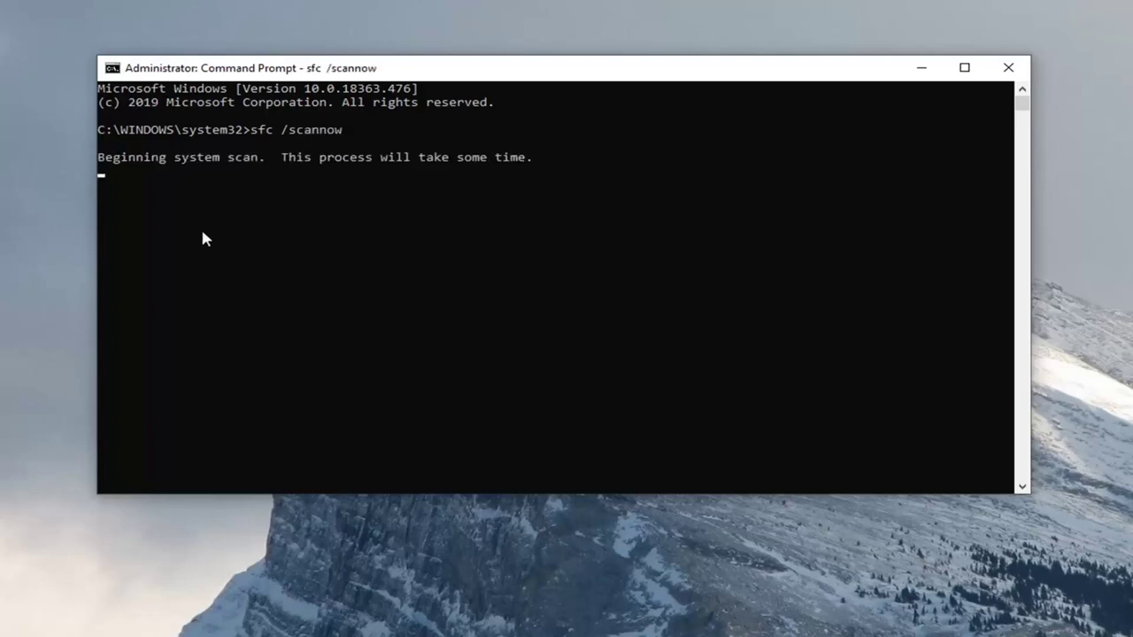